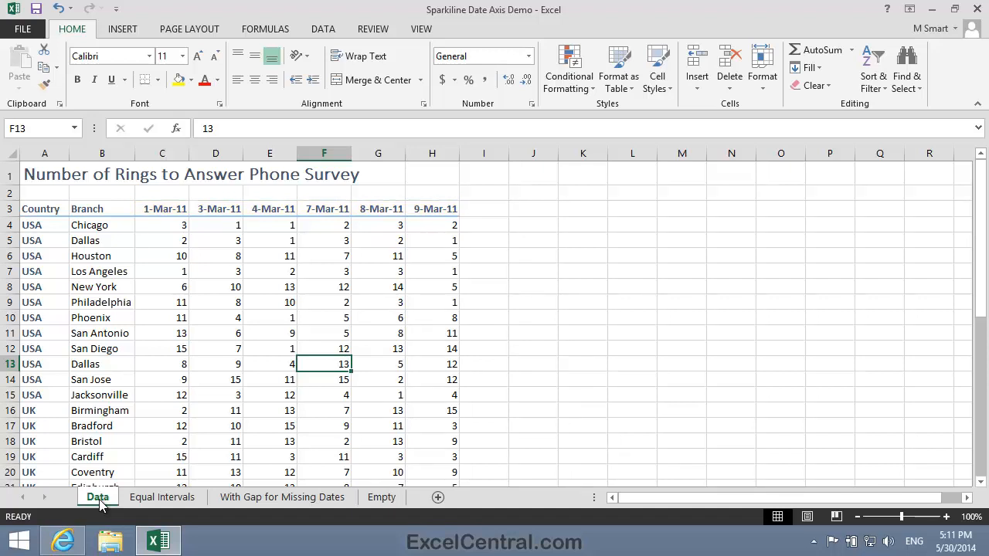
- Compare the sparklines on the Equal Intervals and With Gap for Missing Dates sheets, and open the Phone Survey workbook
{"action": "left_click", "coordinate": [161, 498]}
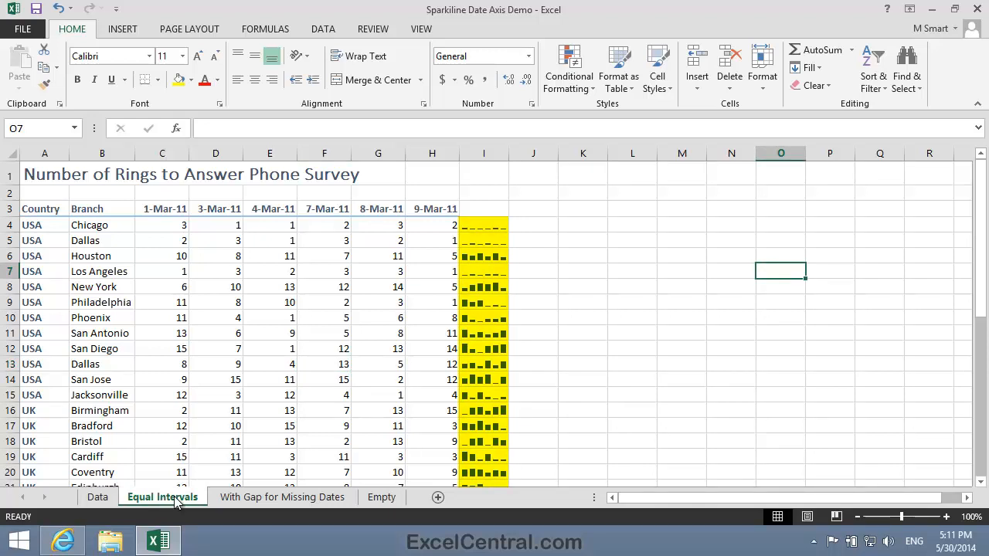
{"action": "left_click", "coordinate": [275, 497]}
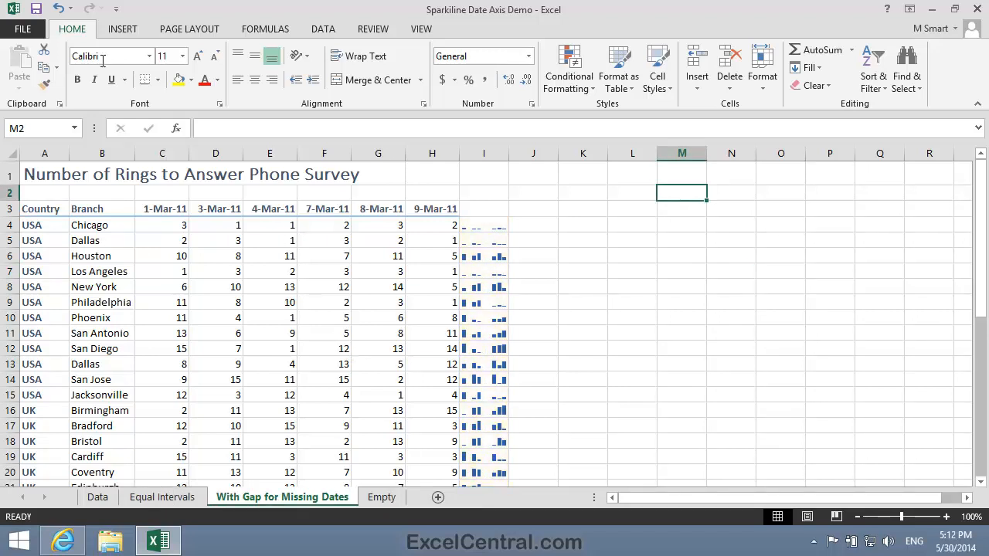
{"action": "left_click", "coordinate": [22, 29]}
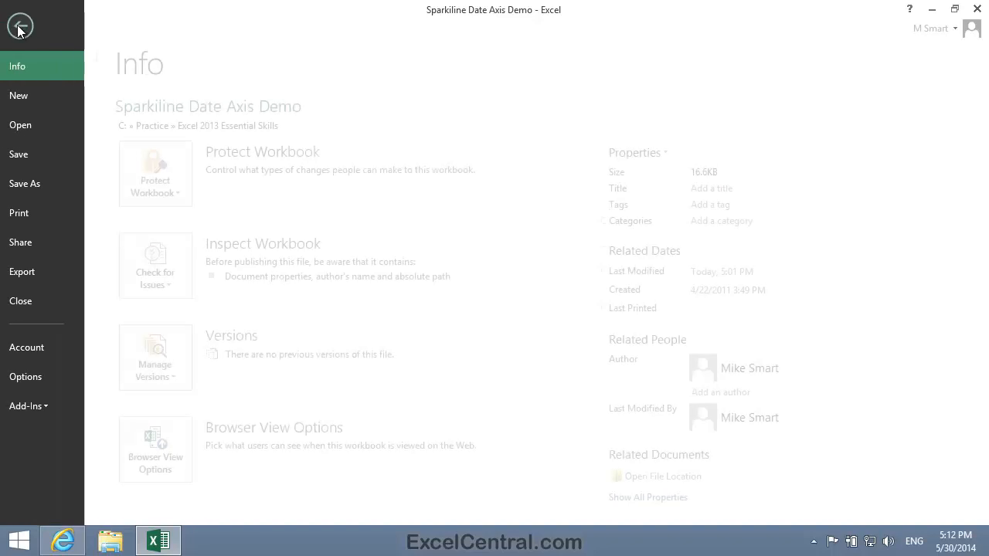
{"action": "left_click", "coordinate": [63, 127]}
{"action": "left_click", "coordinate": [423, 143]}
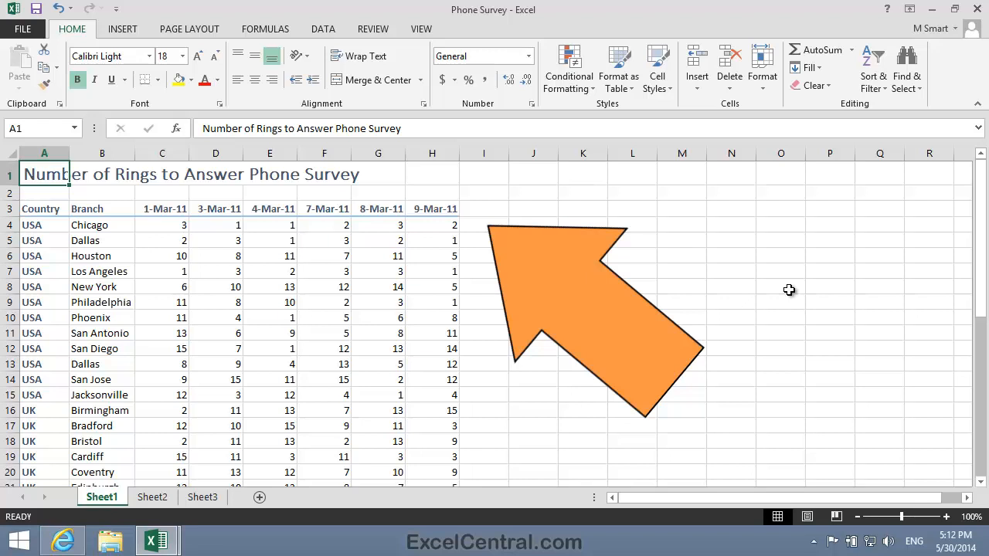
- Insert a column sparkline in I4 from the data range C4:H4 and fill it down column I for the other branches
{"action": "left_click", "coordinate": [477, 227]}
{"action": "left_click", "coordinate": [123, 29]}
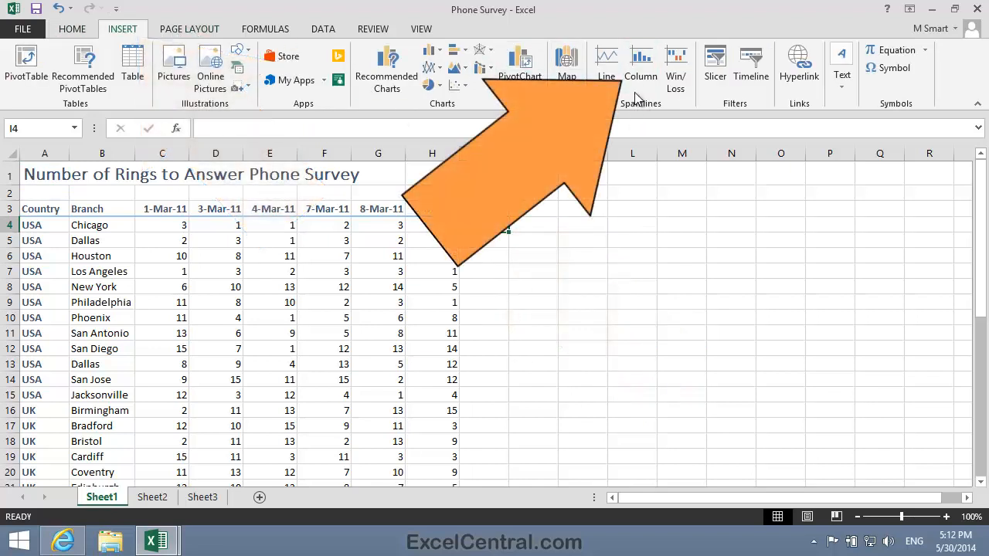
{"action": "left_click", "coordinate": [641, 67]}
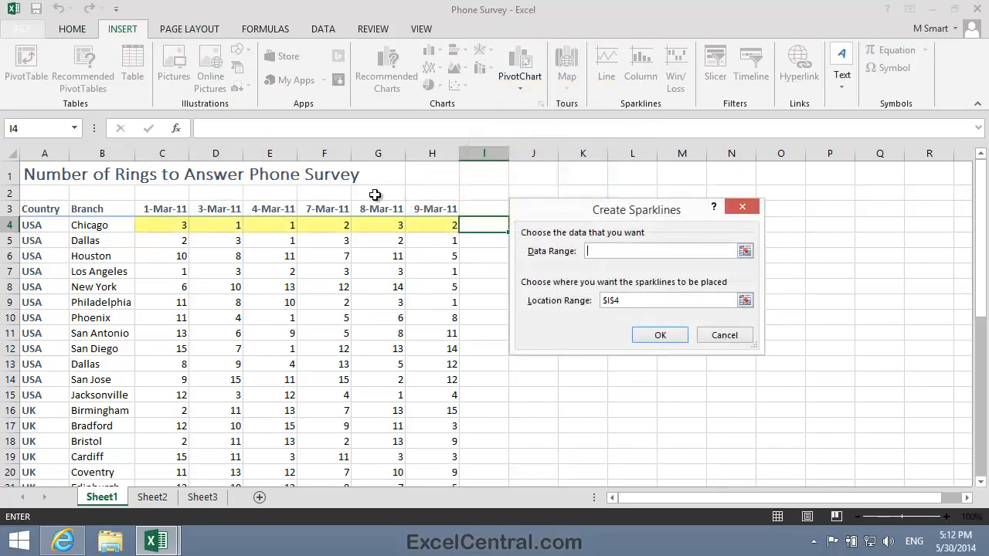
{"action": "left_click_drag", "start_coordinate": [164, 225], "coordinate": [437, 227]}
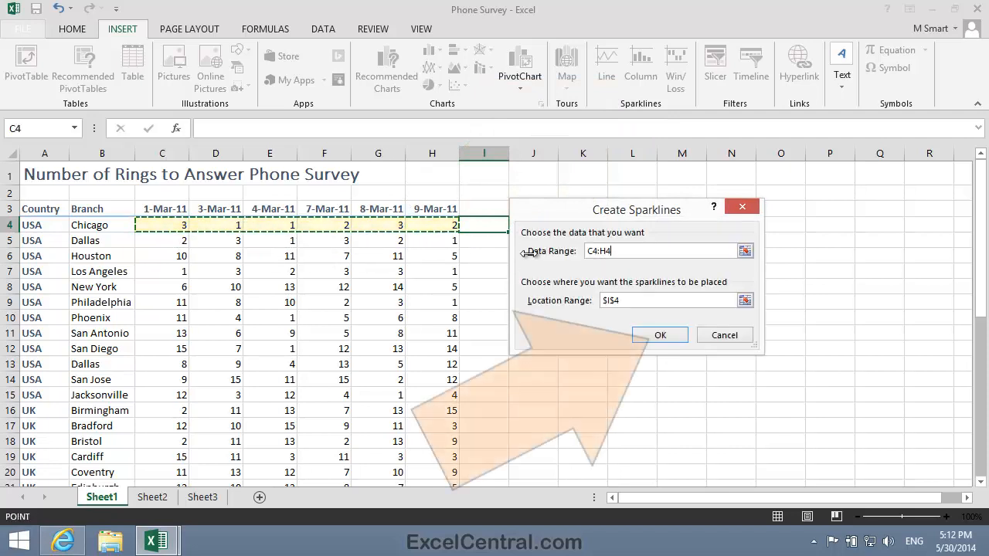
{"action": "left_click", "coordinate": [680, 337]}
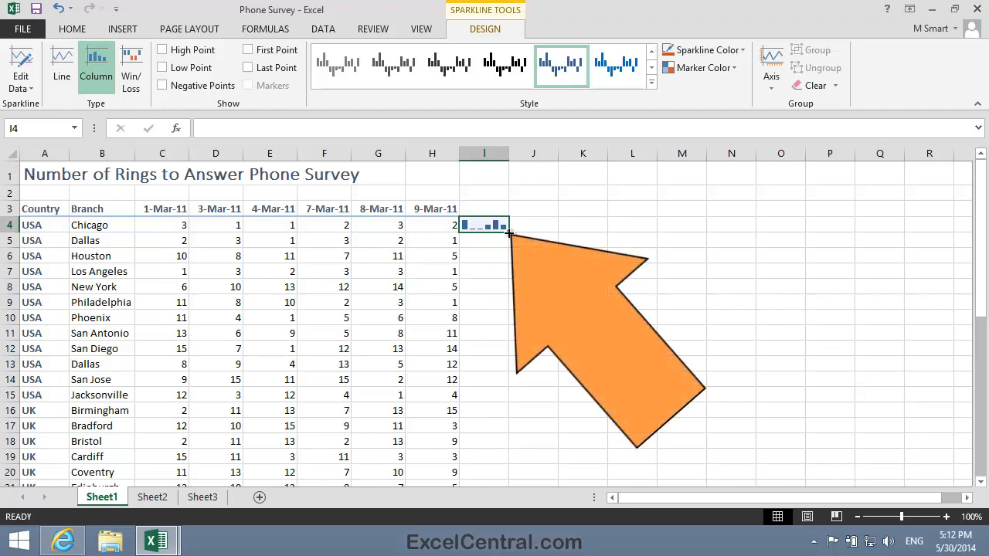
{"action": "left_click_drag", "start_coordinate": [509, 232], "coordinate": [516, 429]}
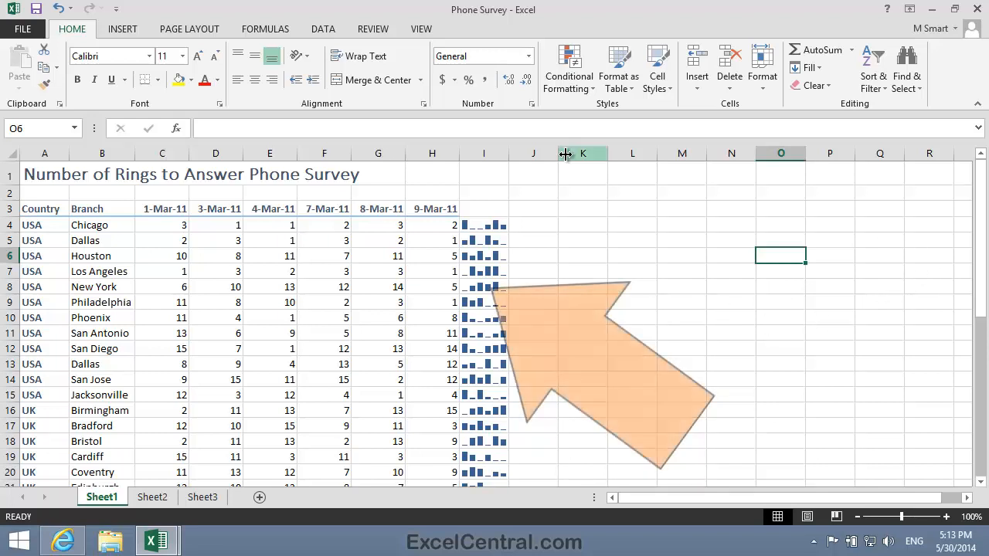
- Set both the vertical axis minimum and maximum of the column I sparkline group to Same for All Sparklines
{"action": "left_click", "coordinate": [488, 285]}
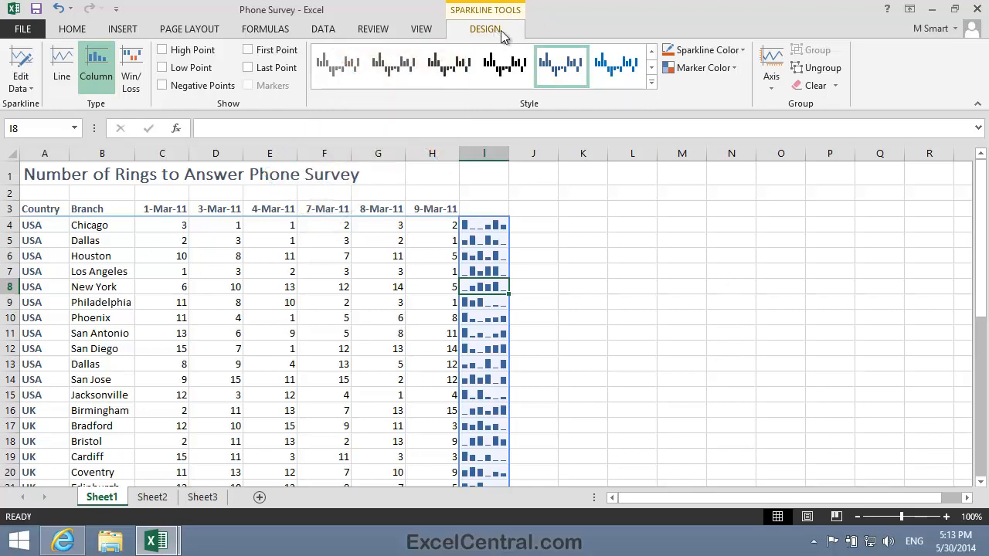
{"action": "left_click", "coordinate": [772, 70]}
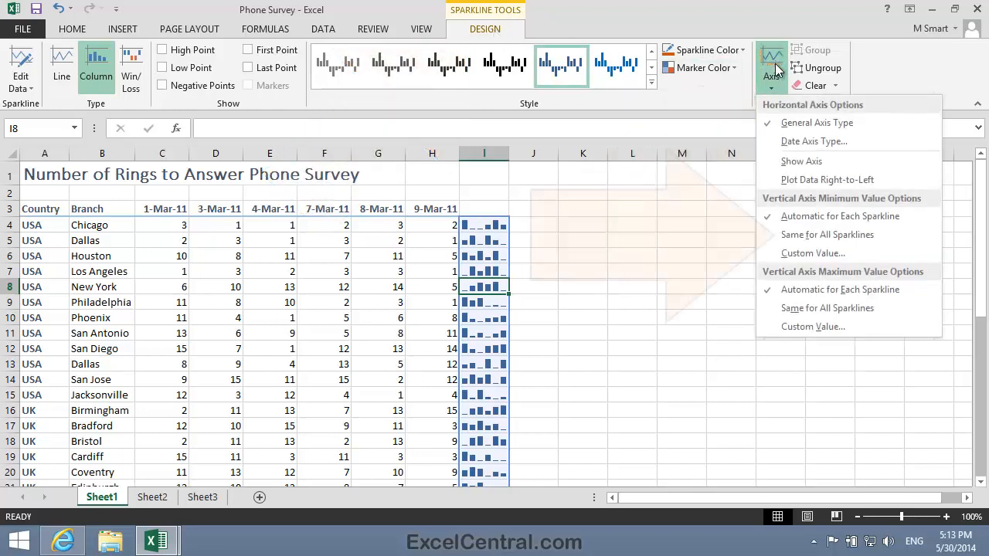
{"action": "left_click", "coordinate": [855, 237]}
{"action": "left_click", "coordinate": [773, 70]}
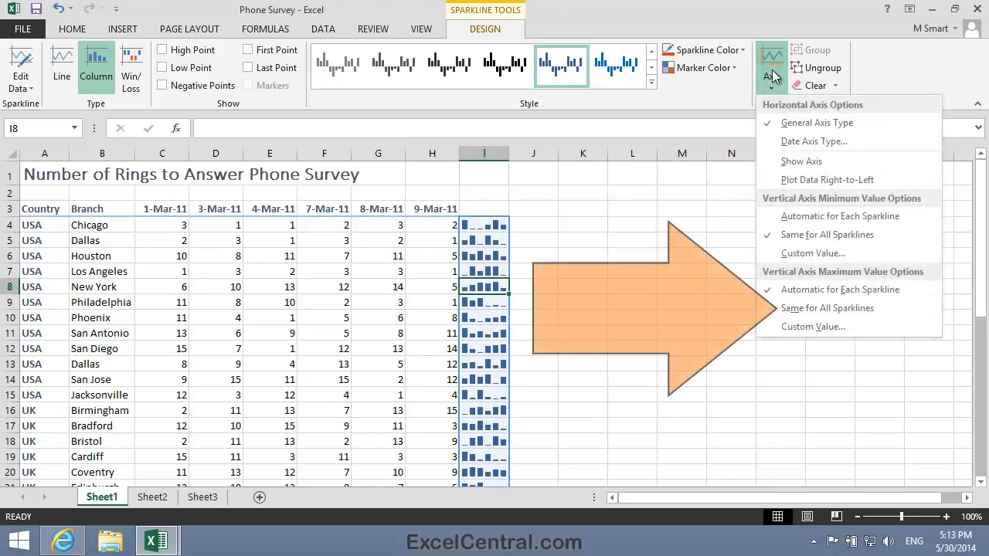
{"action": "left_click", "coordinate": [859, 309]}
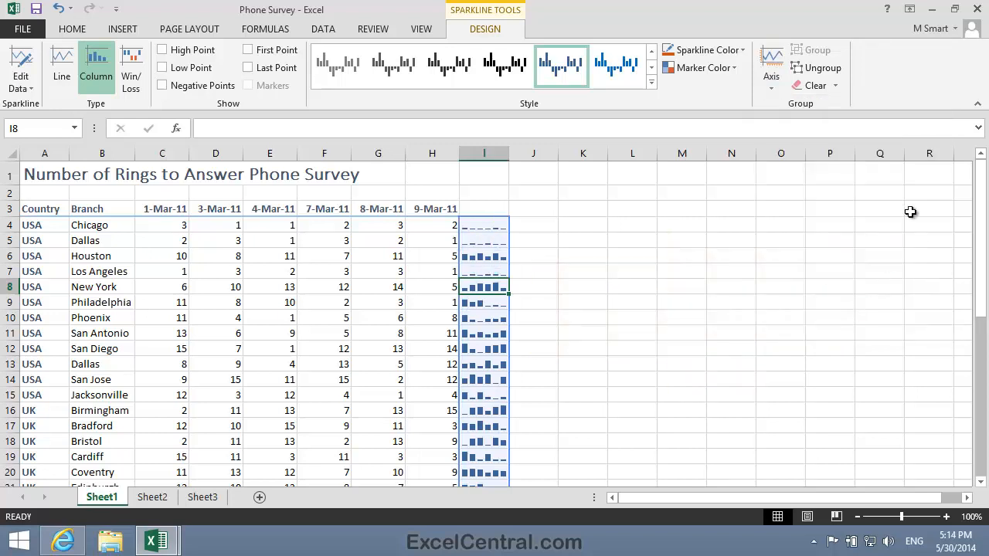
{"action": "left_click", "coordinate": [601, 213]}
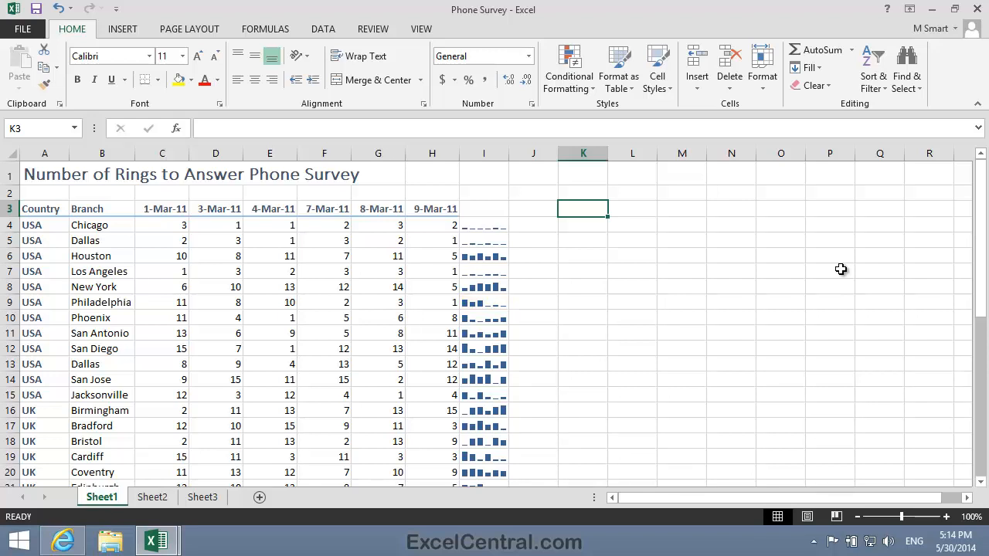
- Change the sparkline group's horizontal axis to Date Axis Type, using the dates in C3:H3
{"action": "left_click", "coordinate": [486, 253]}
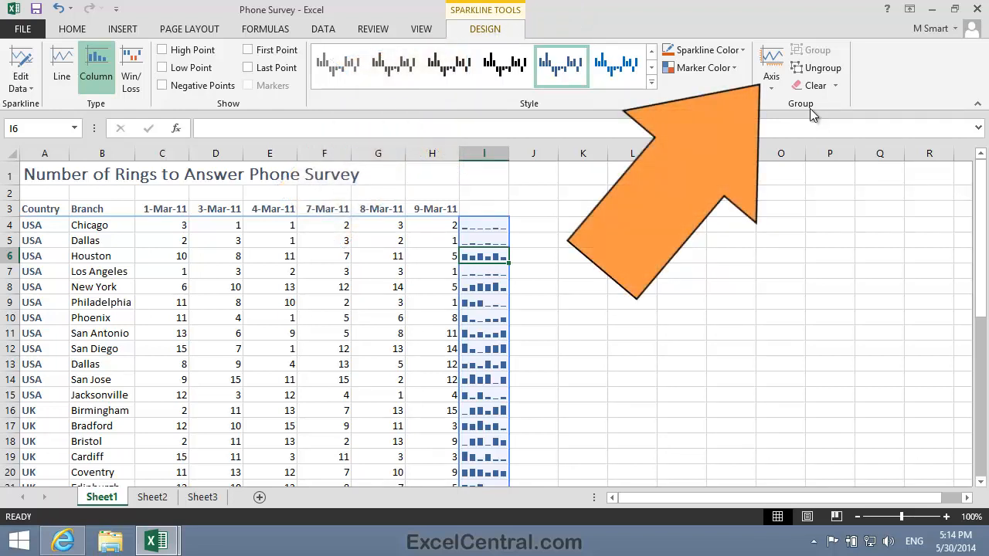
{"action": "left_click", "coordinate": [773, 65]}
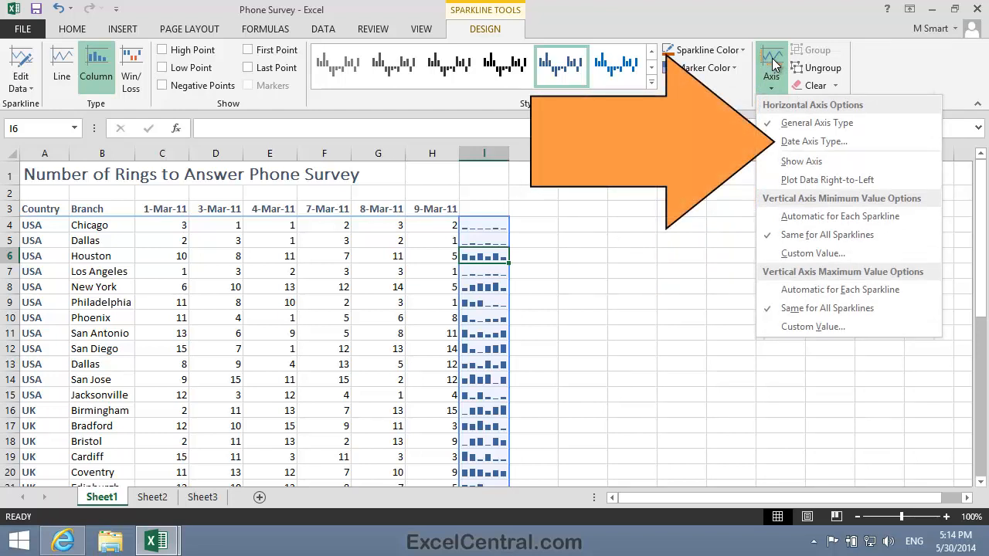
{"action": "left_click", "coordinate": [822, 142]}
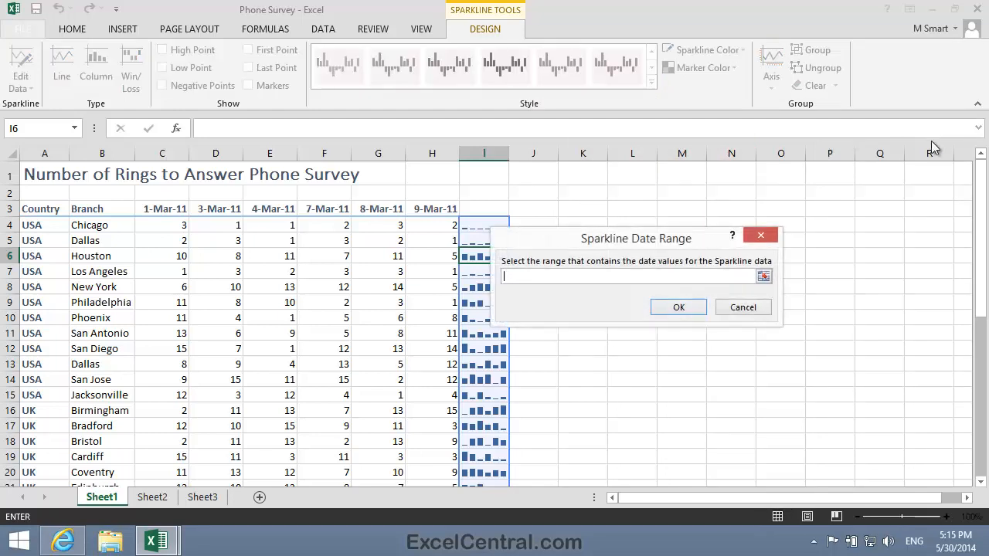
{"action": "left_click_drag", "start_coordinate": [663, 241], "coordinate": [754, 186]}
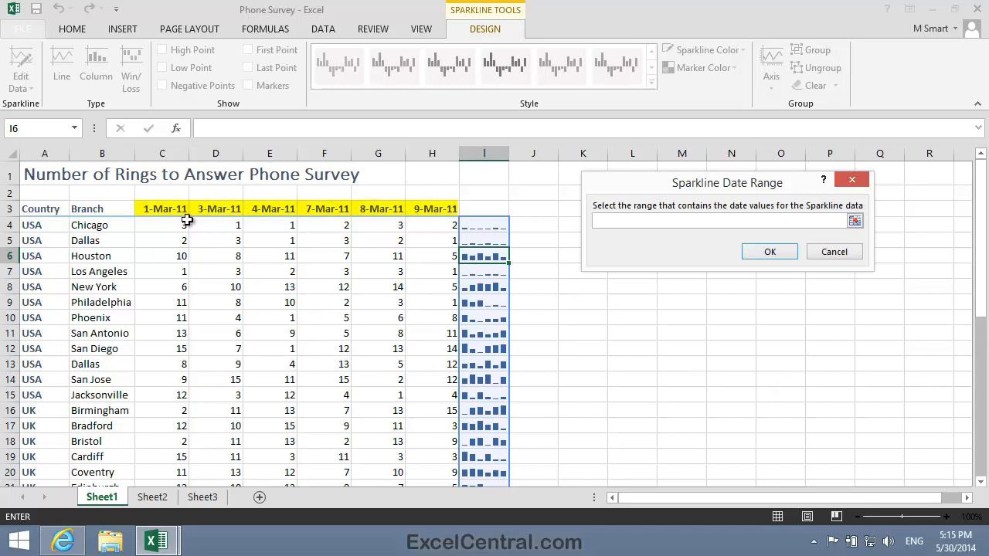
{"action": "left_click_drag", "start_coordinate": [160, 208], "coordinate": [424, 204]}
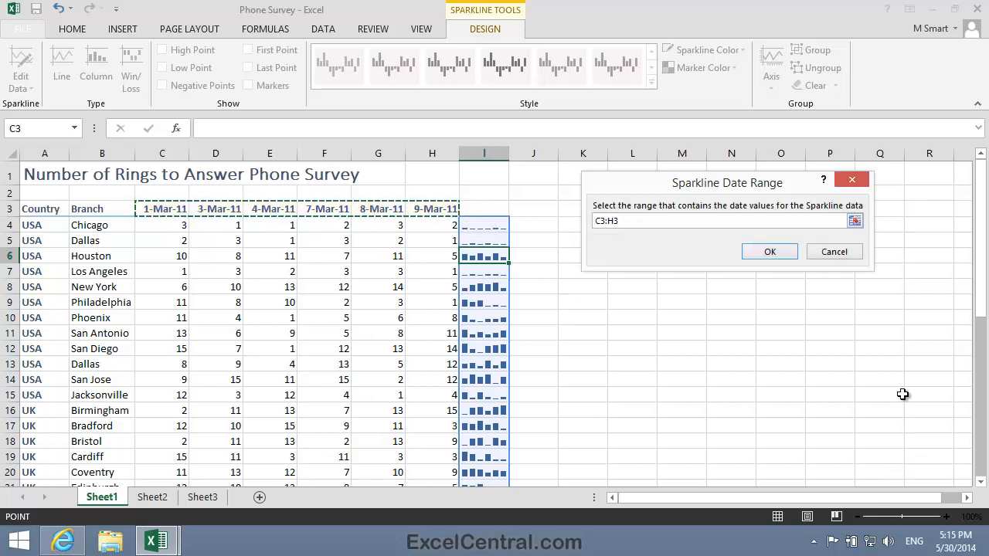
{"action": "left_click", "coordinate": [776, 253]}
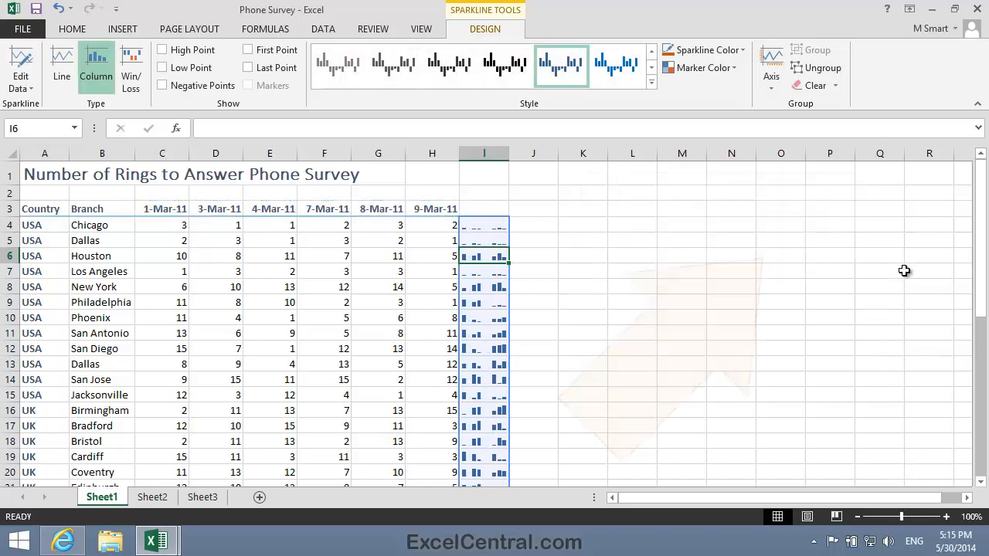
{"action": "left_click", "coordinate": [709, 235]}
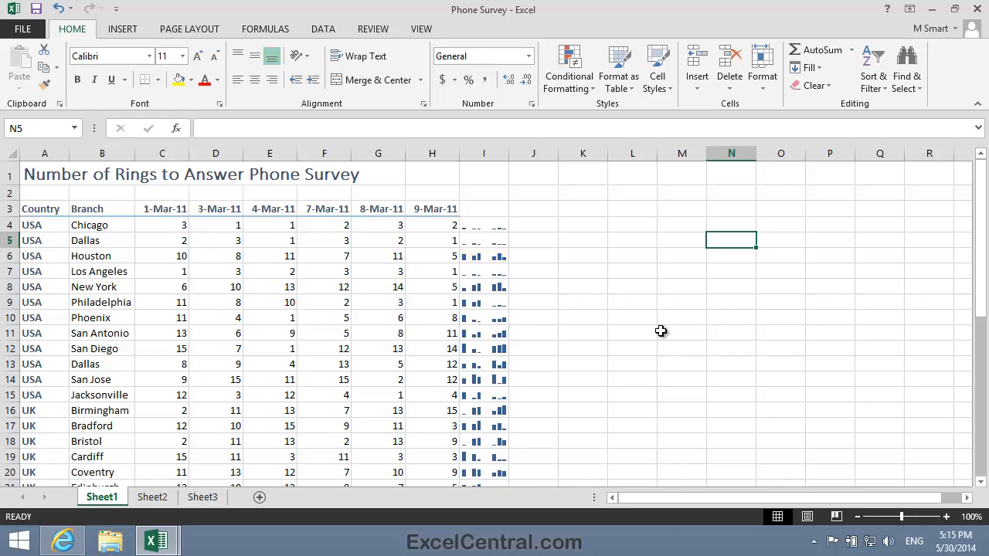
- Ungroup the Houston sparkline in I6 from the rest, and check the remaining group from I8
{"action": "left_click", "coordinate": [489, 255]}
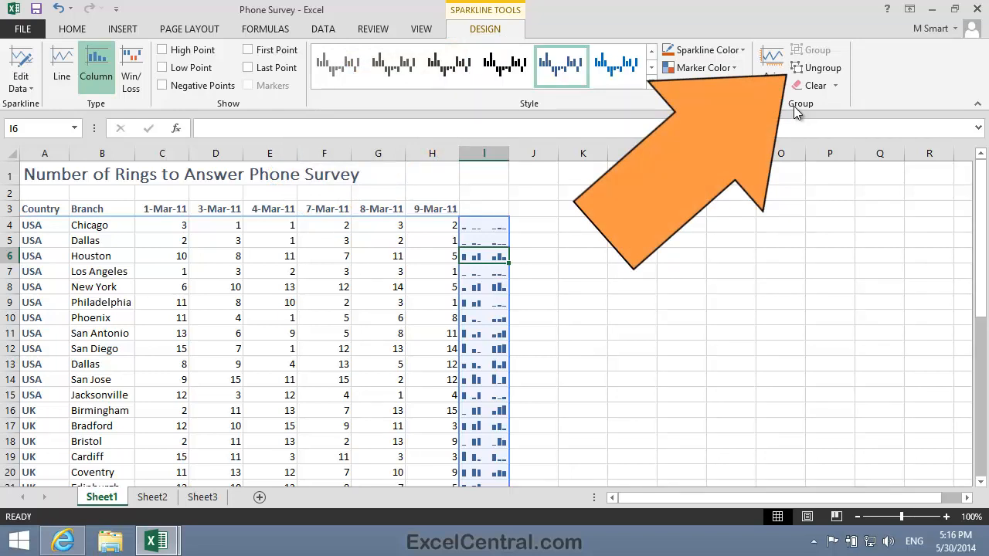
{"action": "left_click", "coordinate": [823, 68]}
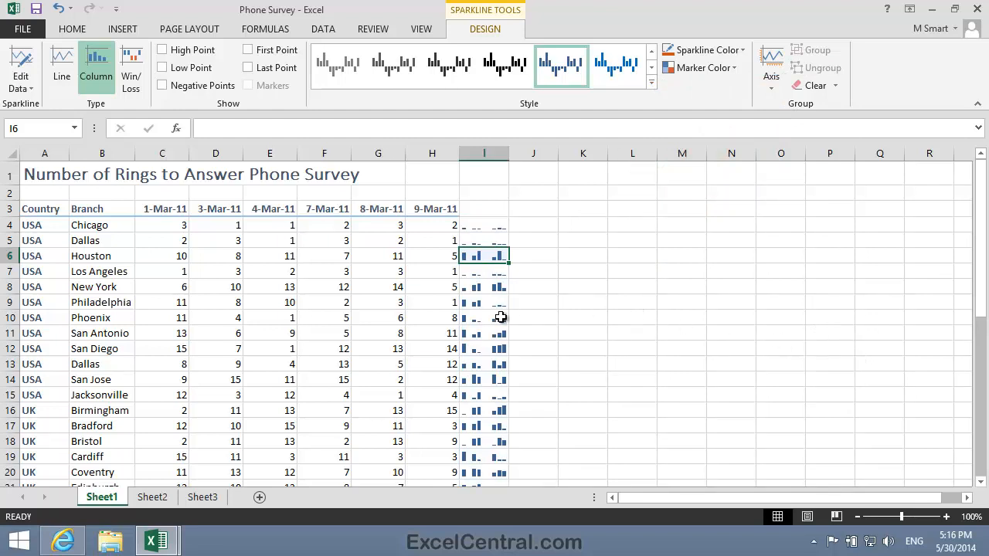
{"action": "left_click", "coordinate": [479, 286]}
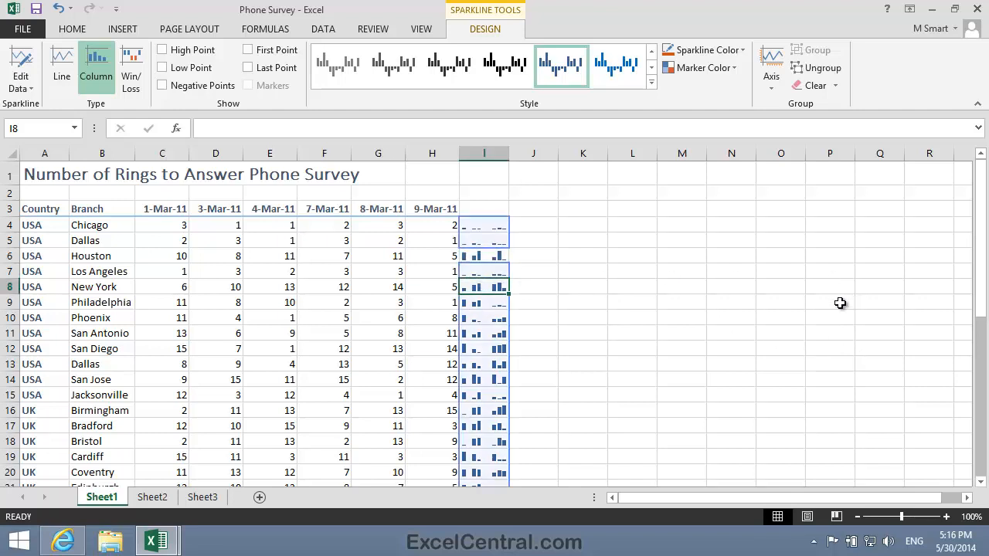
- Set the Houston sparkline's color in I6 to Orange, Accent 2, Lighter 40%
{"action": "left_click", "coordinate": [485, 255]}
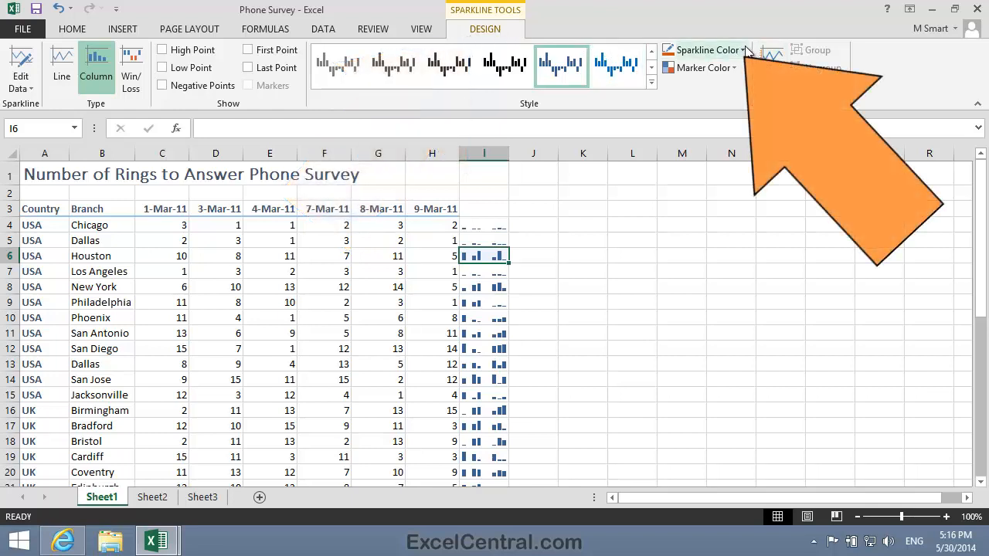
{"action": "left_click", "coordinate": [743, 50]}
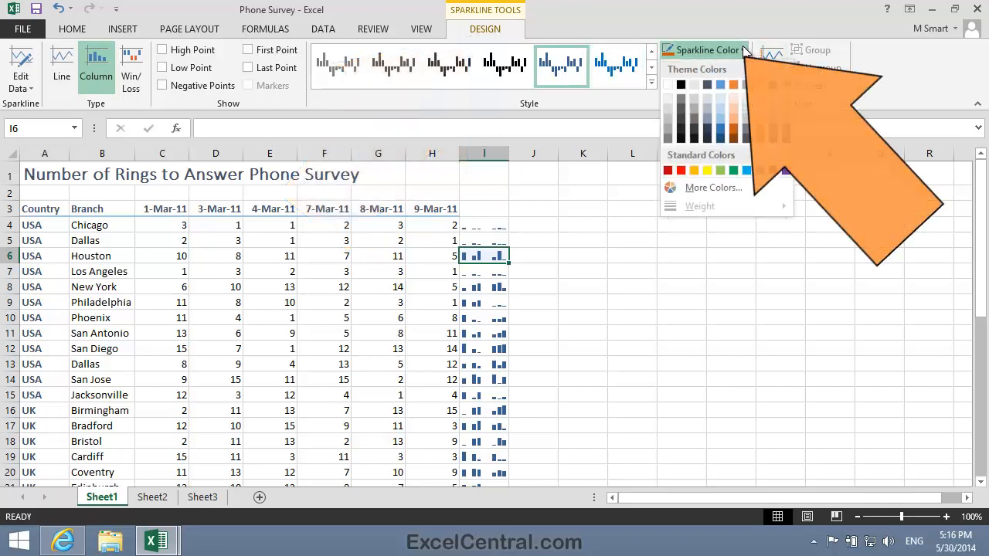
{"action": "left_click", "coordinate": [735, 124]}
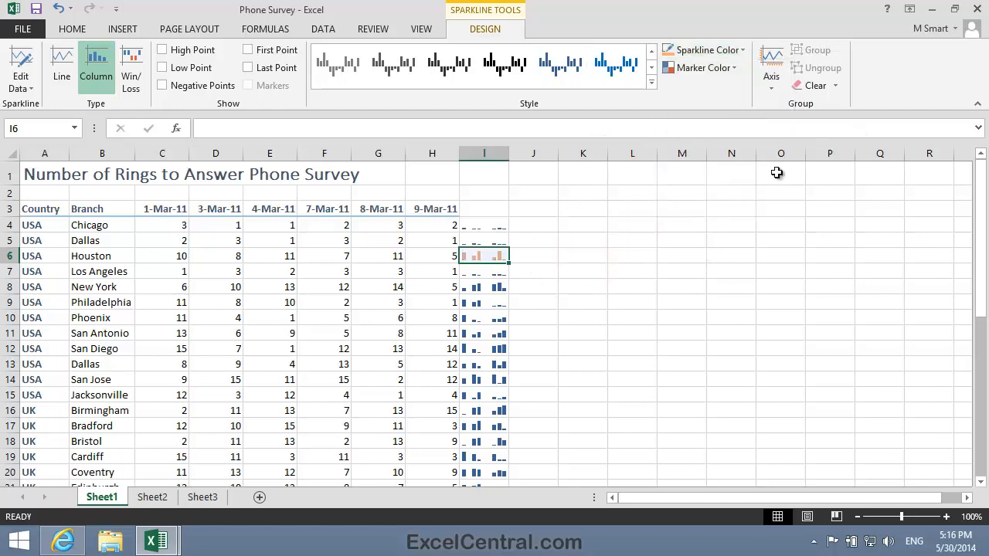
{"action": "left_click", "coordinate": [687, 224]}
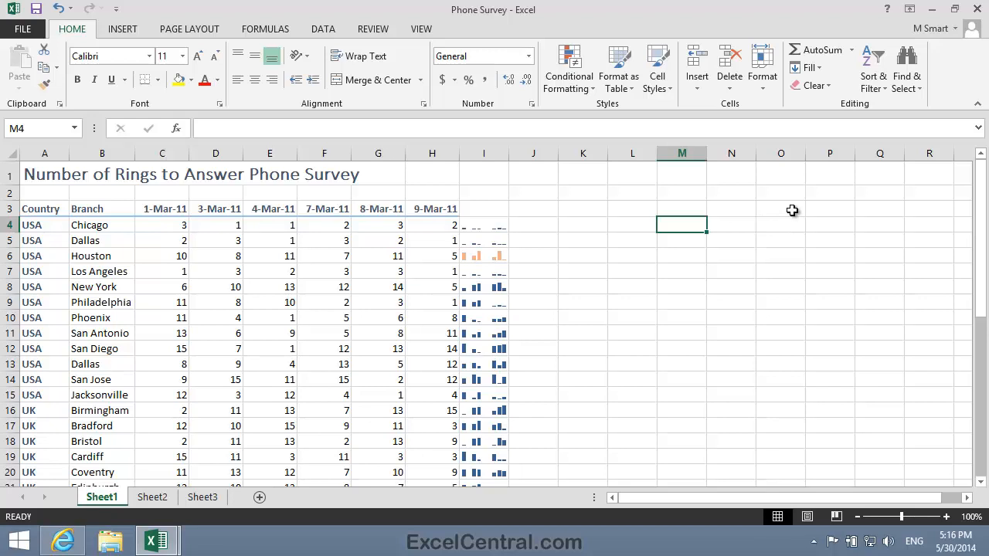
- Save the workbook as Phone Survey-1 in the Excel 2013 Essential Skills folder
{"action": "left_click", "coordinate": [29, 28]}
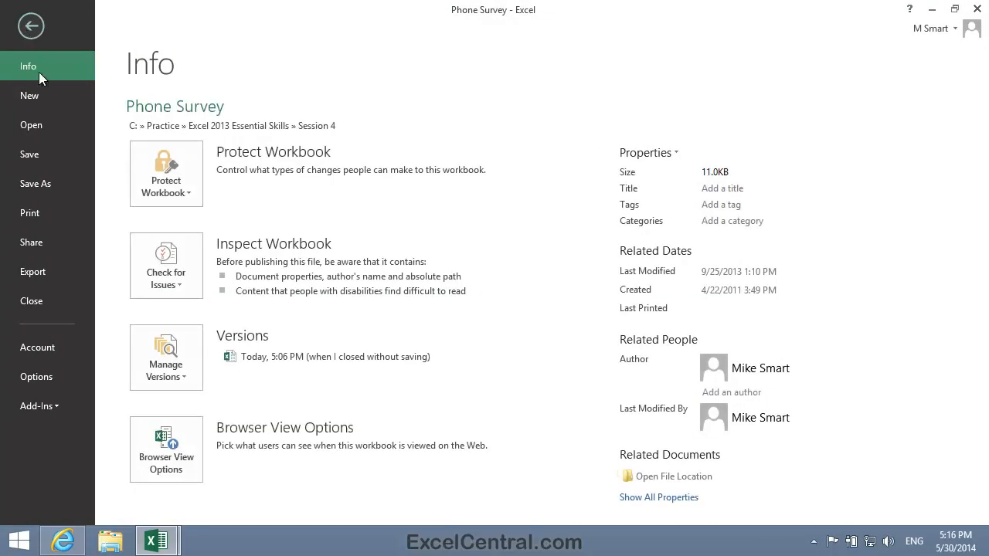
{"action": "left_click", "coordinate": [55, 179]}
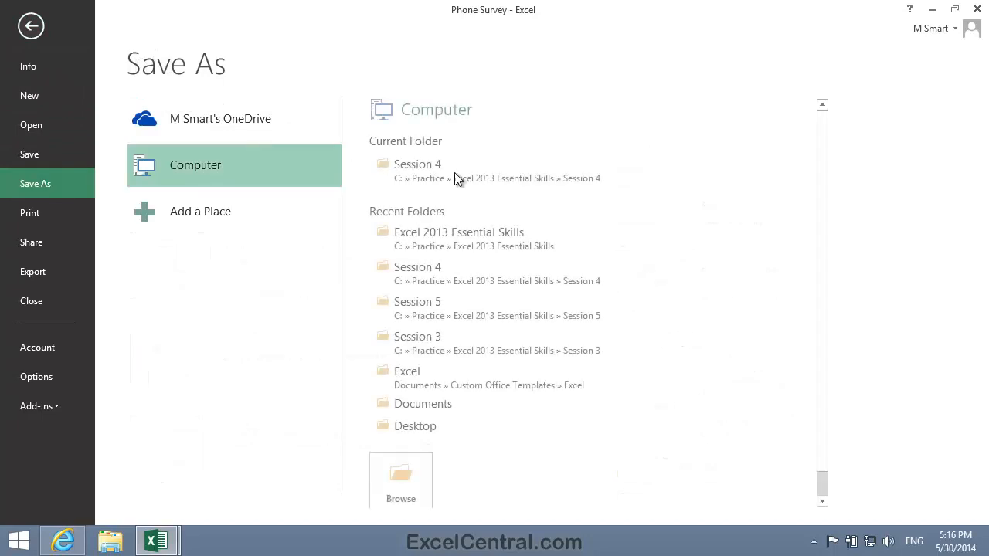
{"action": "left_click", "coordinate": [396, 477]}
{"action": "left_click", "coordinate": [503, 316]}
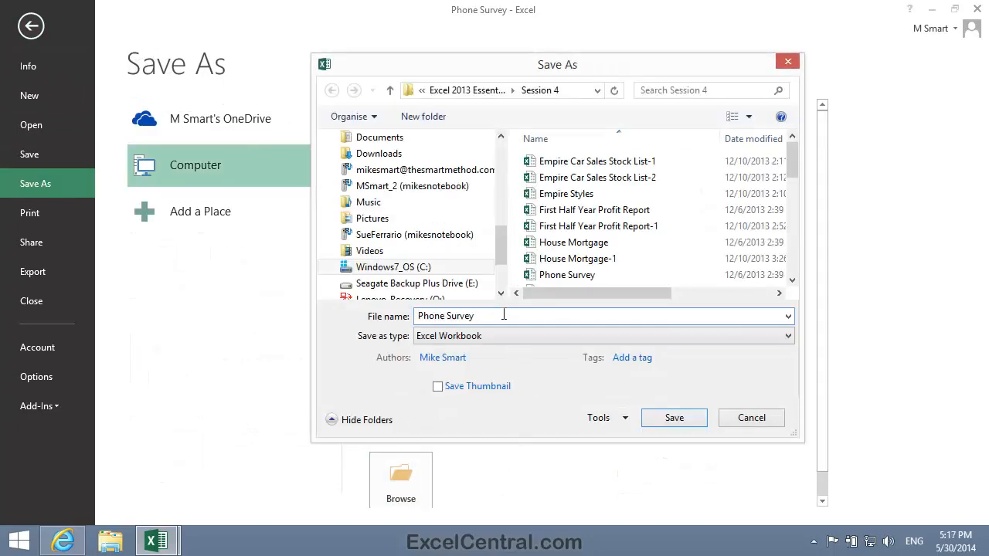
{"action": "type", "text": "-1"}
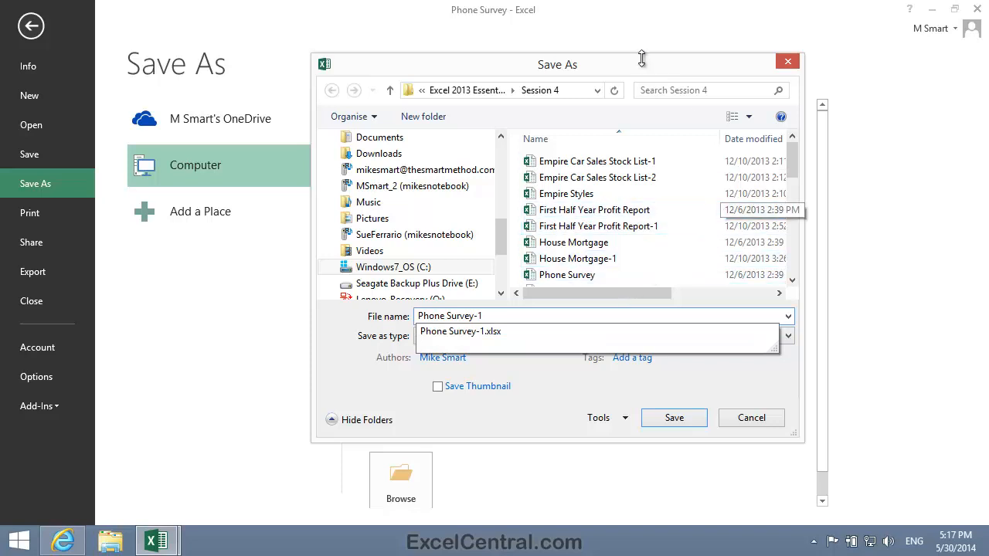
{"action": "left_click", "coordinate": [482, 88]}
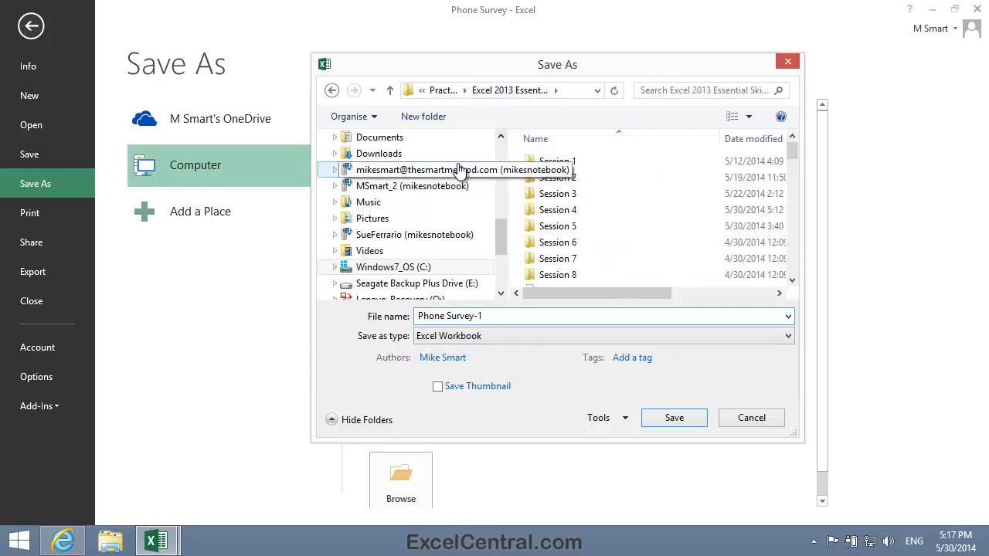
{"action": "left_click", "coordinate": [682, 420]}
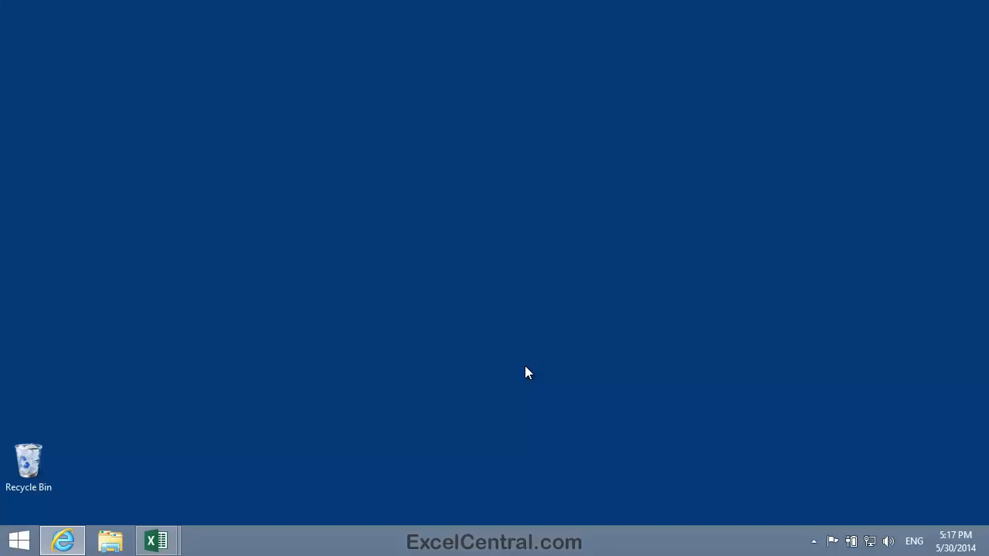